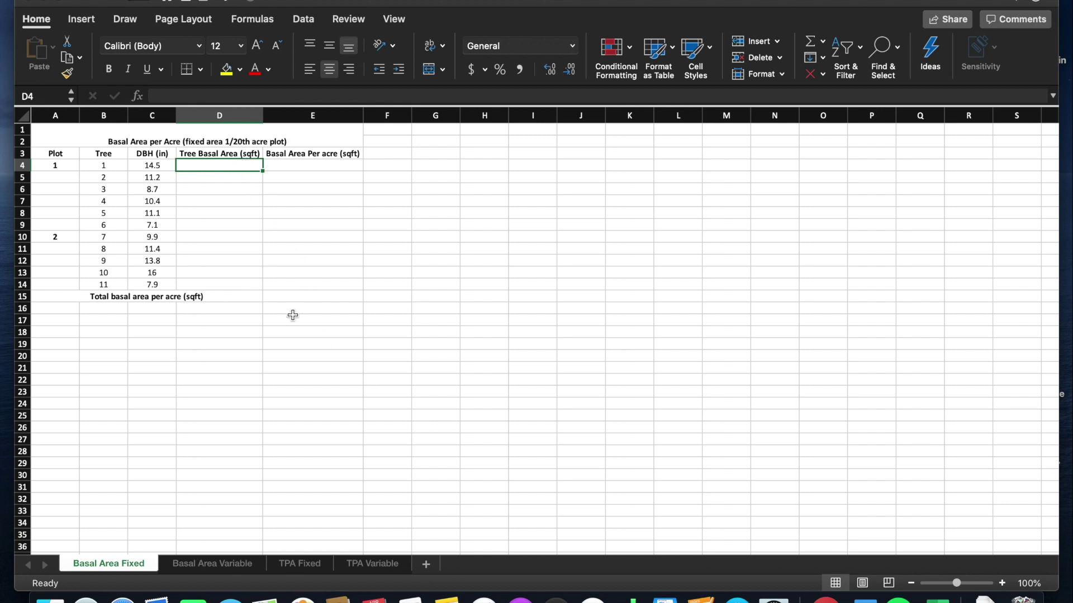
Enter =(C4^2)*0.005454 in D4 and fill it down to D14 for all eleven trees
type("=")
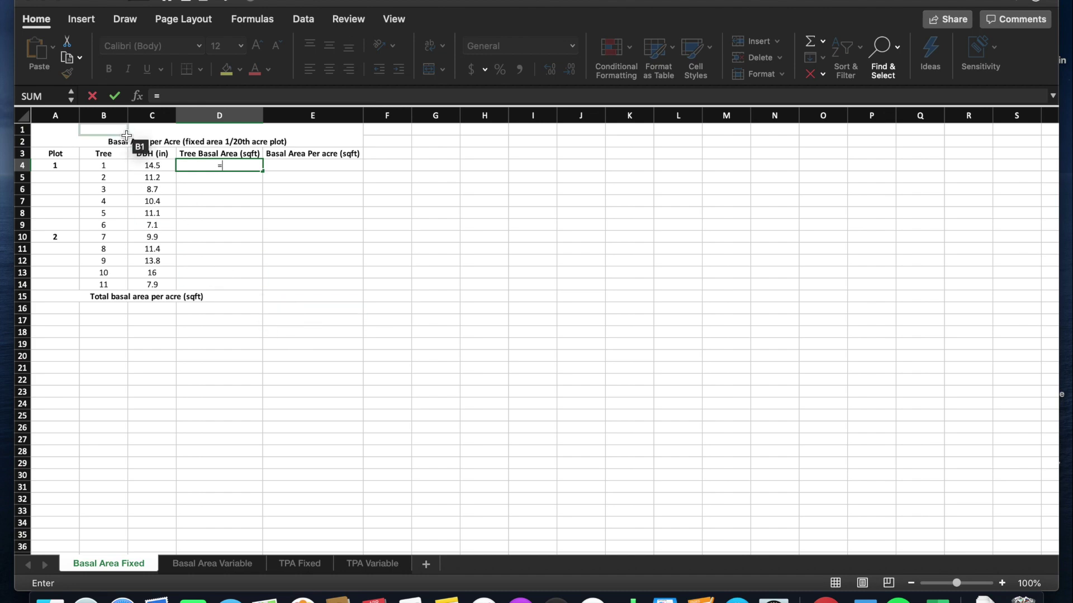
type("(")
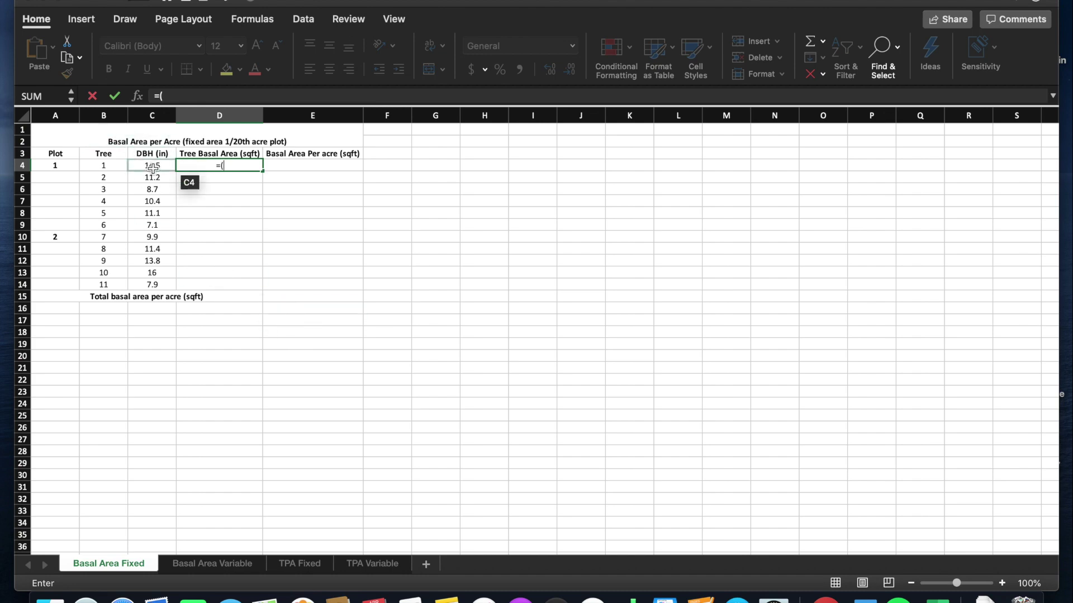
left_click(153, 167)
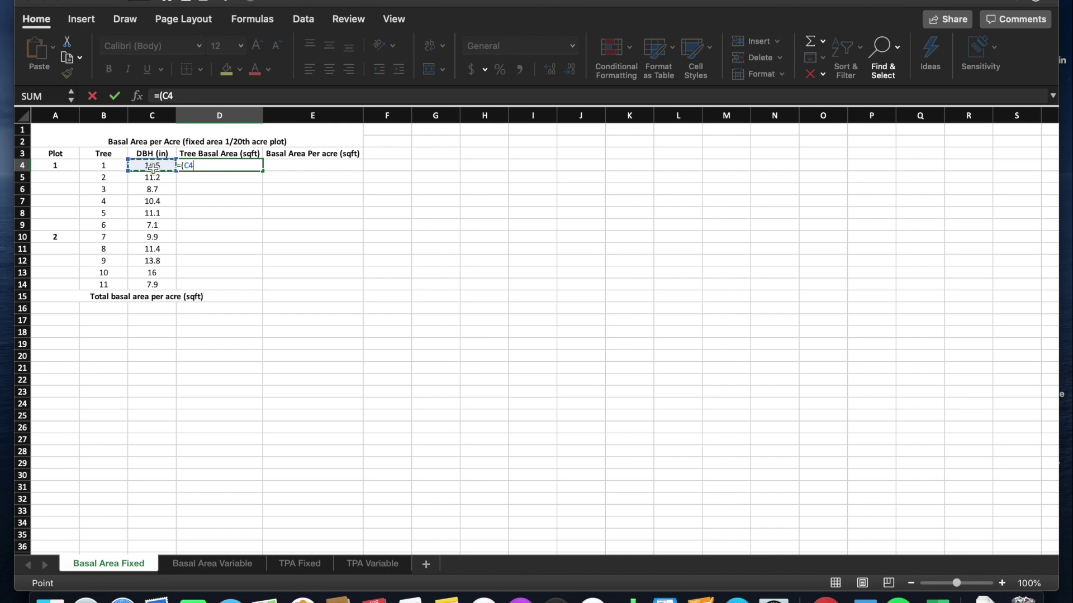
type("^2)*0.005")
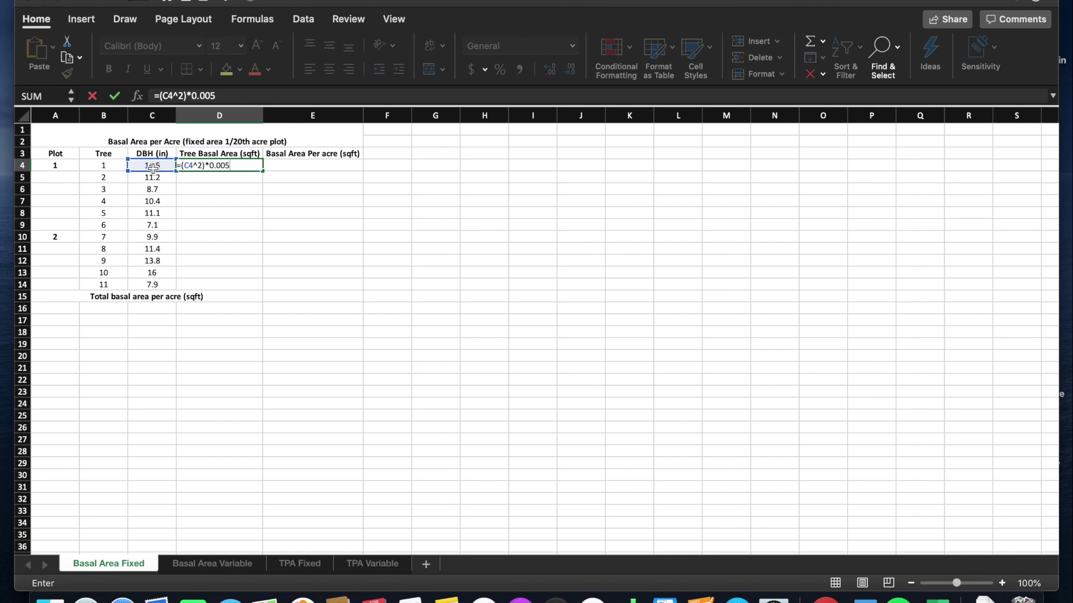
type("454")
key("ctrl+Return")
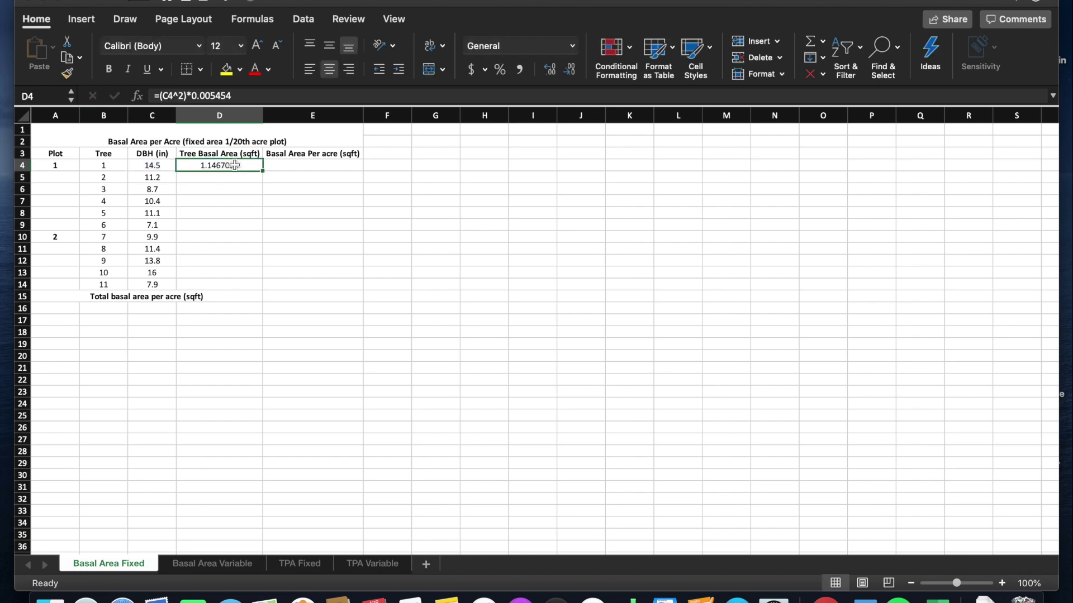
left_click_drag(262, 171, 268, 290)
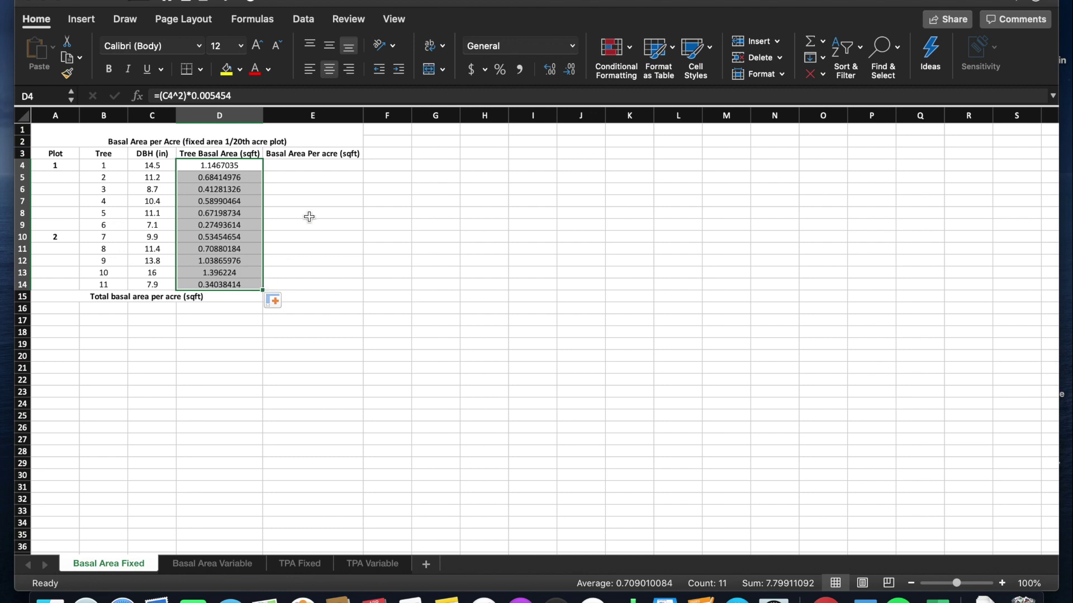
left_click(312, 168)
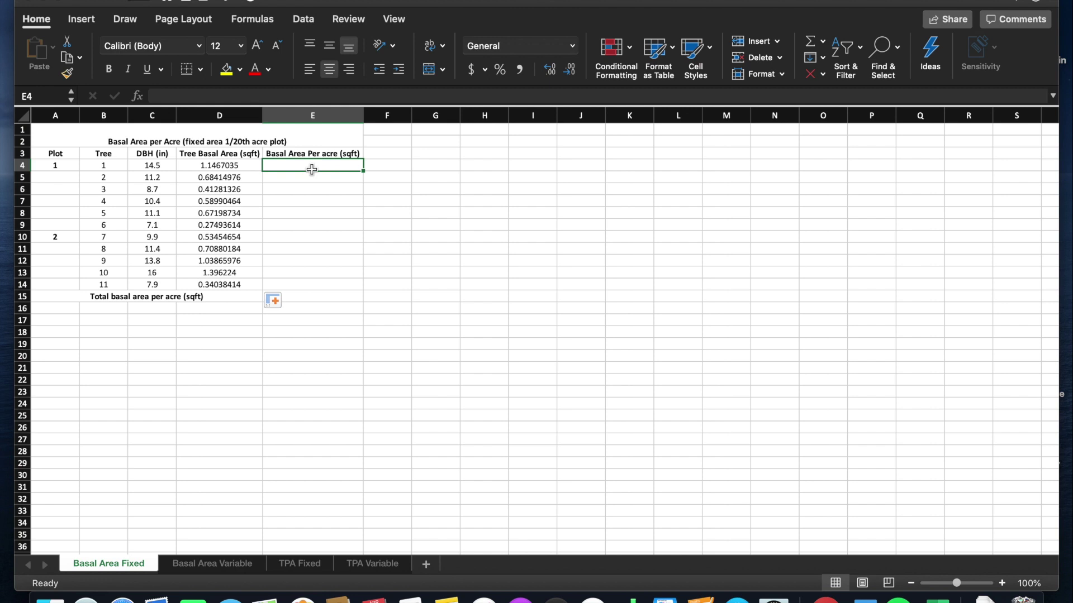
Enter =D4*10 in E4 and copy it down through E14
type("=")
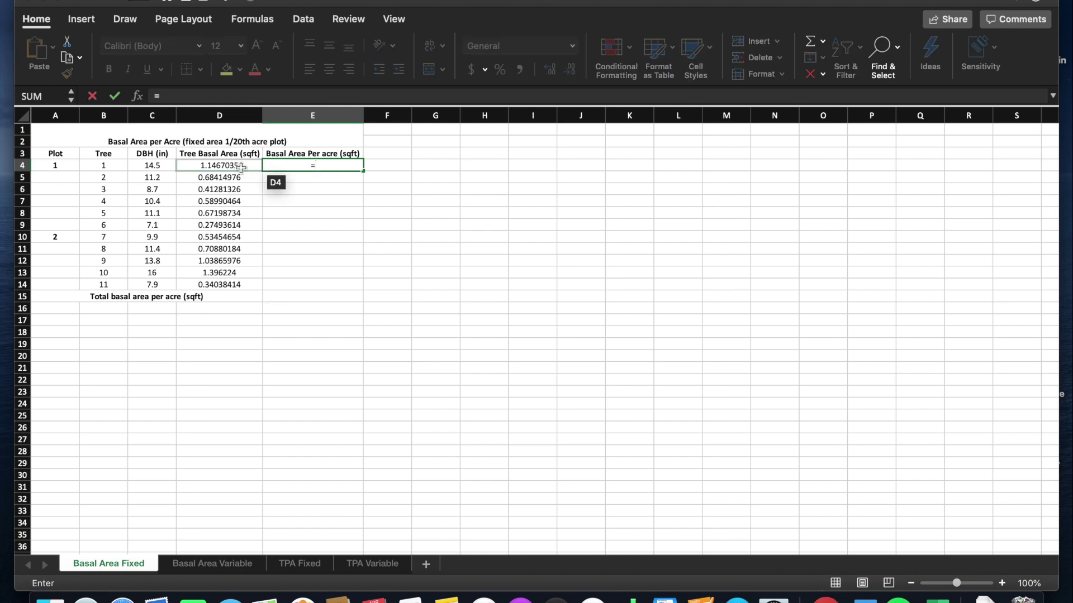
left_click(241, 167)
type("*")
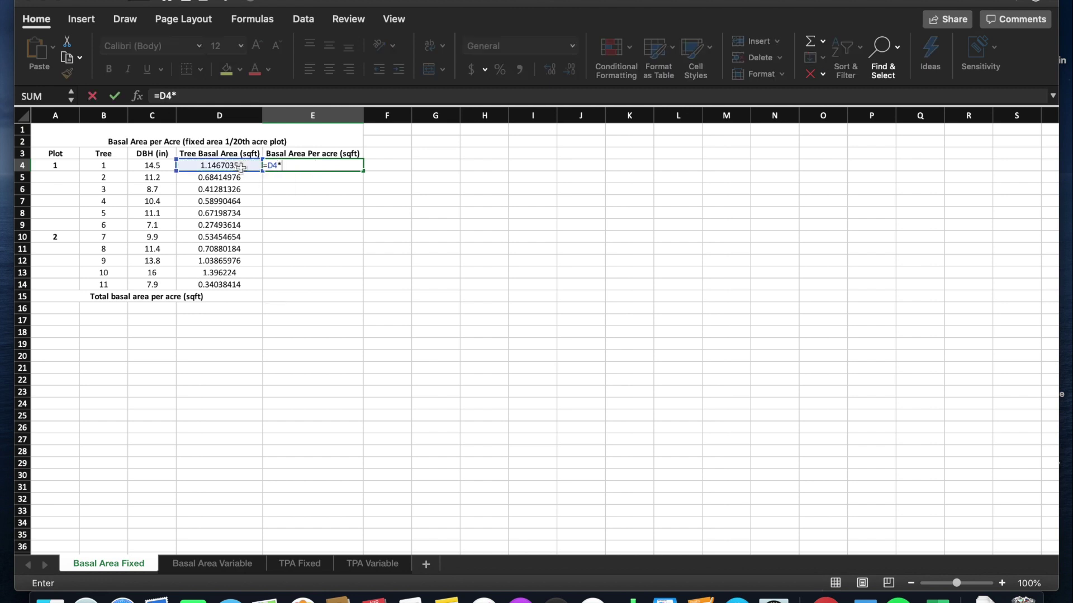
type("10")
key("Return")
left_click(330, 167)
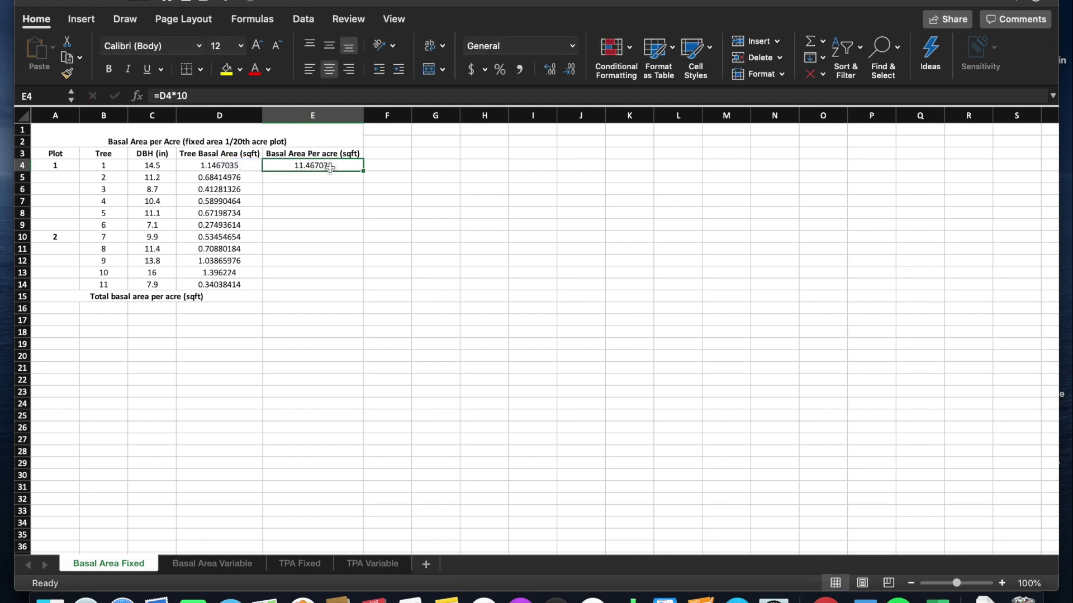
left_click_drag(363, 171, 366, 288)
left_click(329, 296)
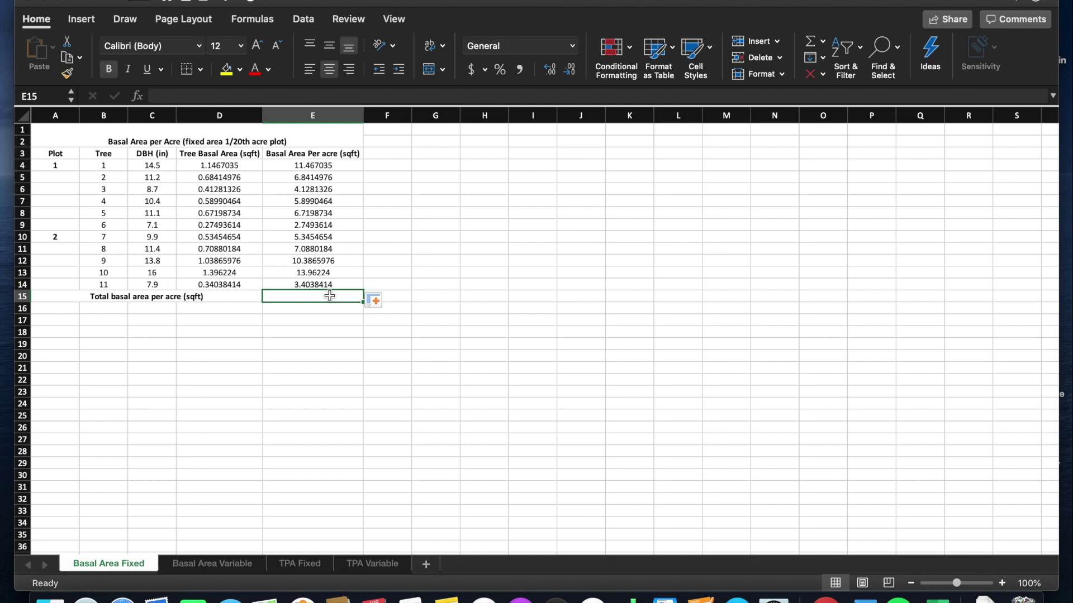
Put =SUM(E4:E14) in E15 for a total basal area per acre of 77.9911092
type("=sum")
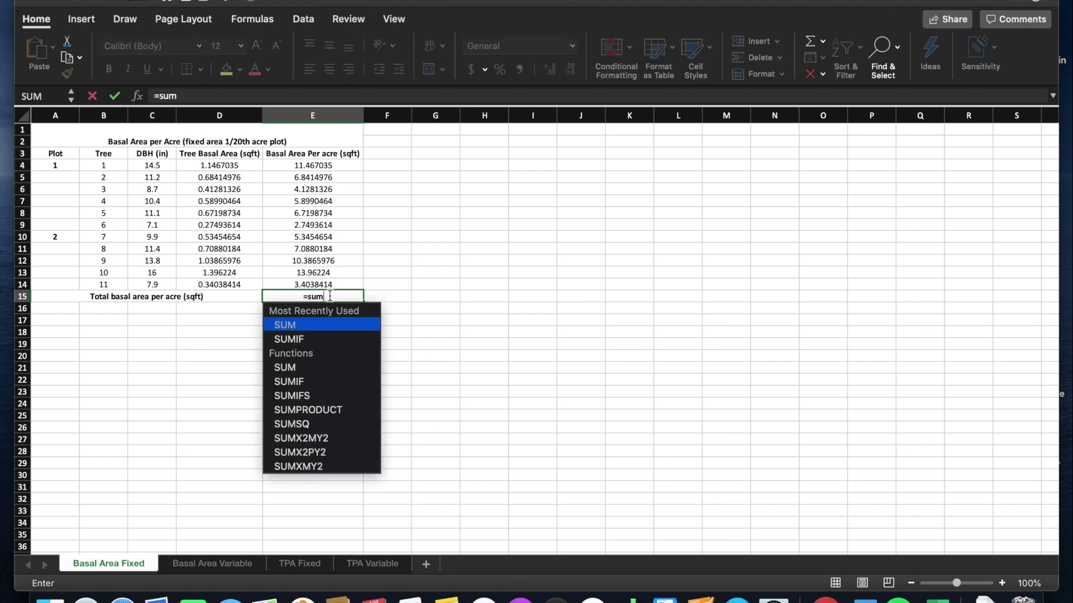
double_click(320, 324)
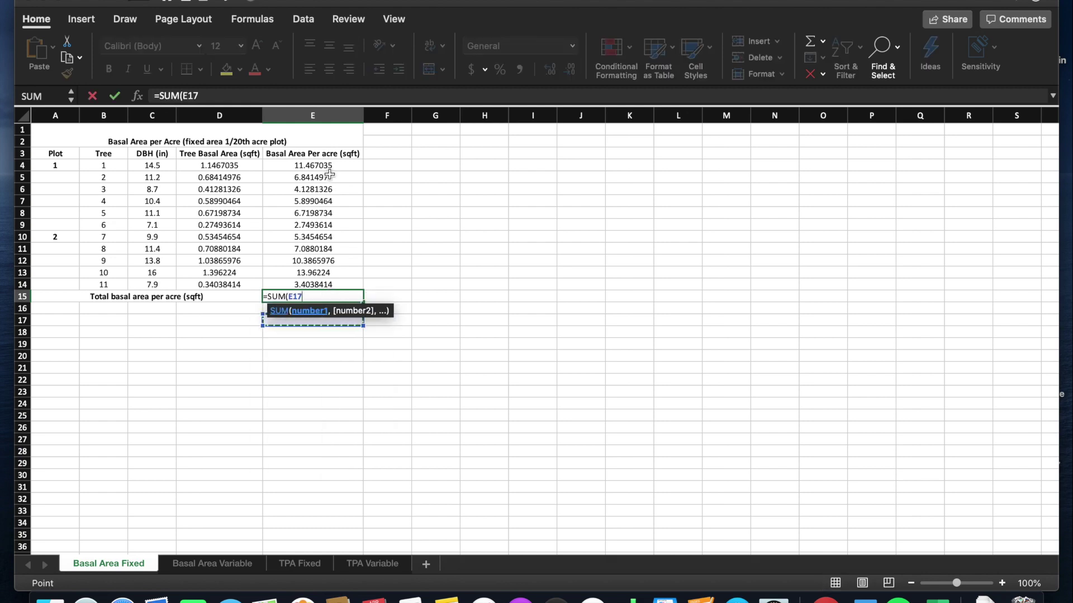
left_click_drag(327, 166, 324, 283)
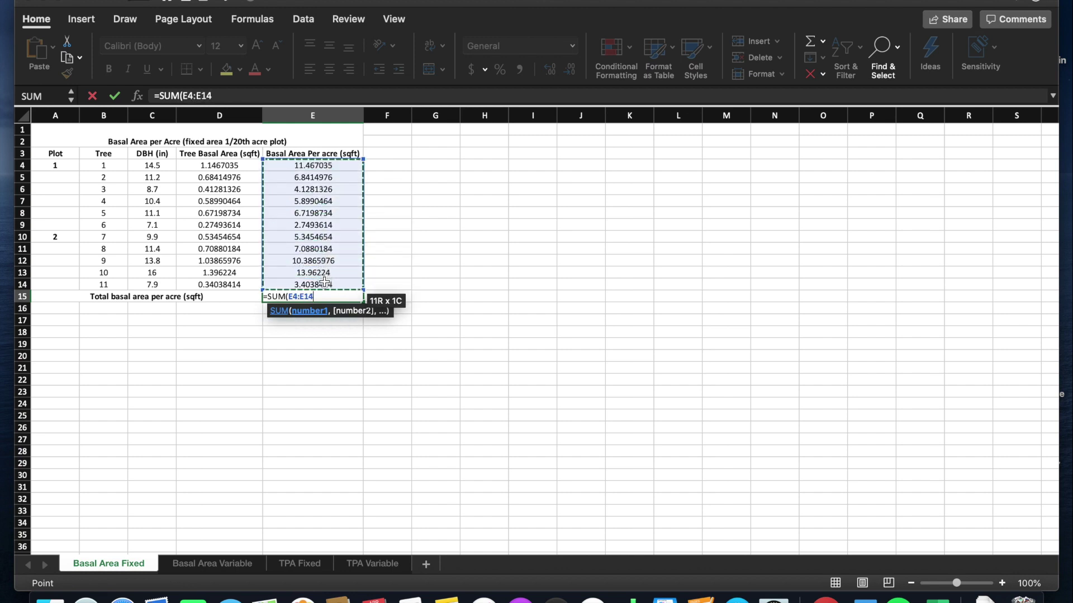
key("Return")
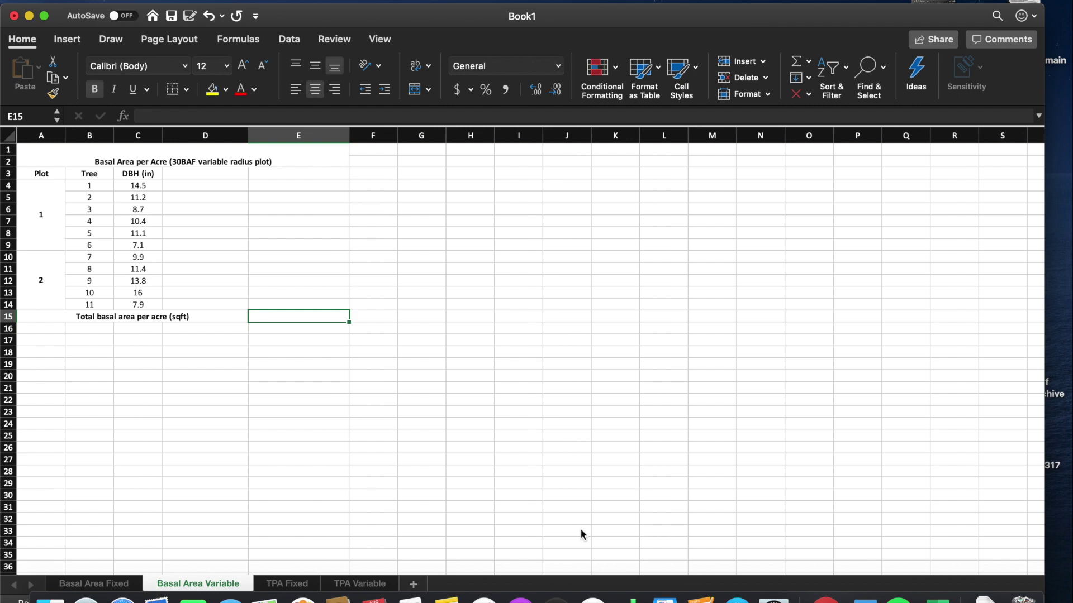
Enter =(11*30)/2 in E15 so the variable-plot total reads 165
type("=")
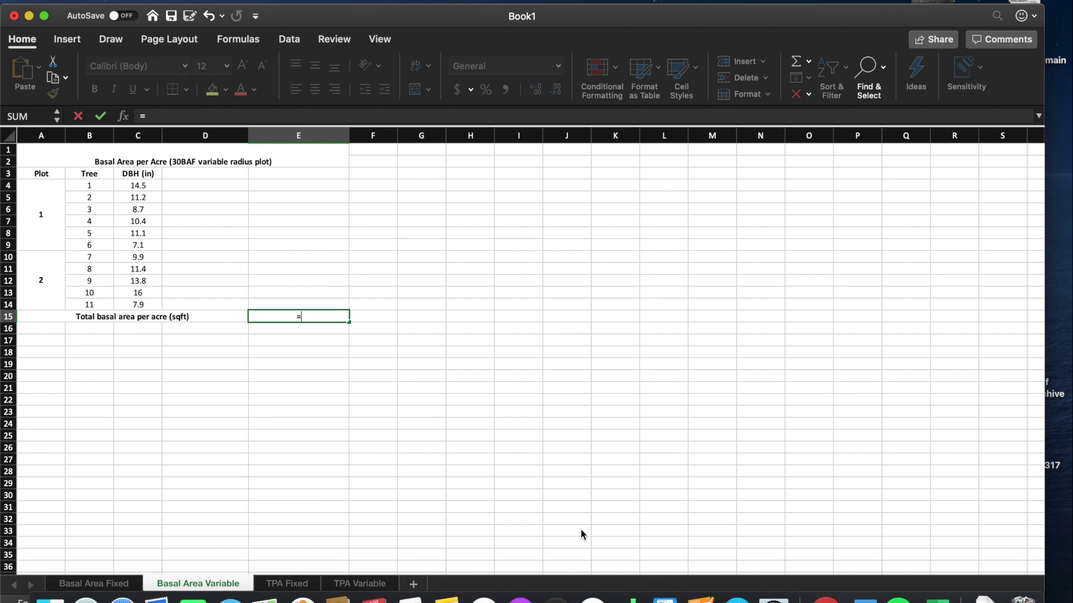
type("(11")
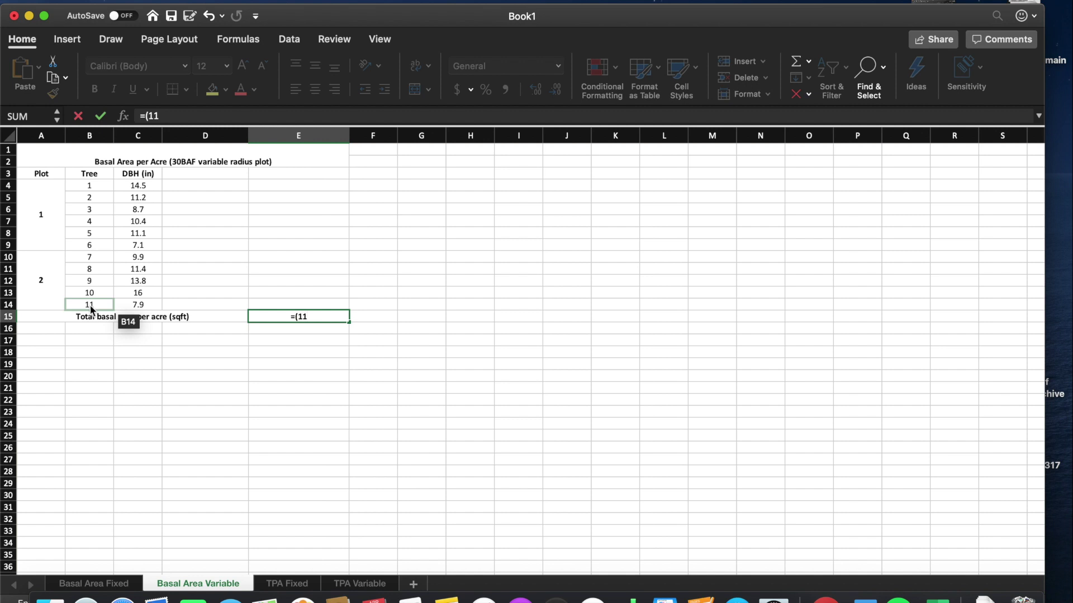
type("*")
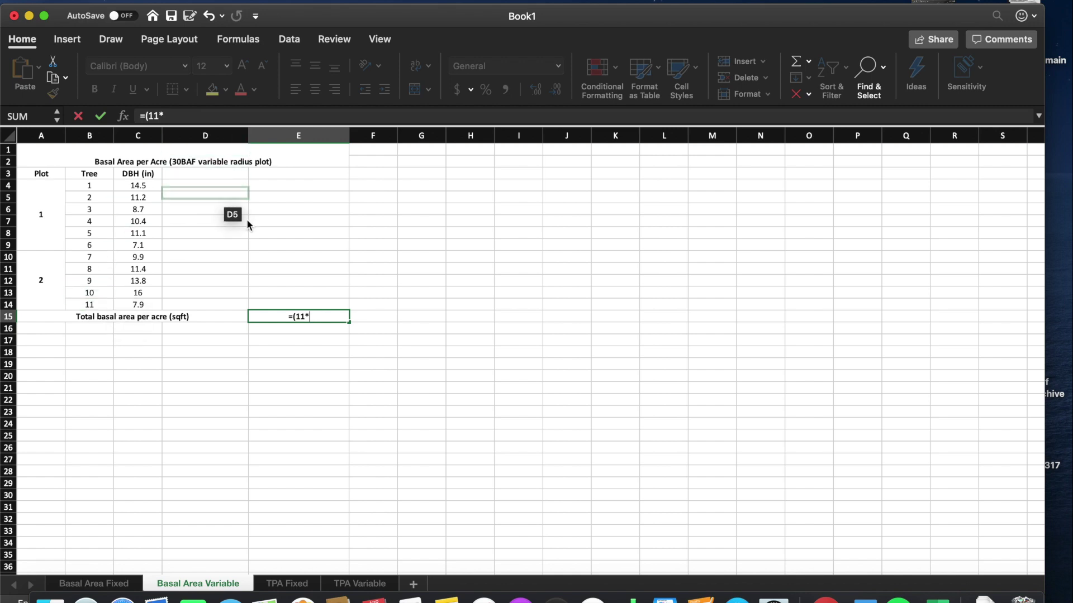
type("30")
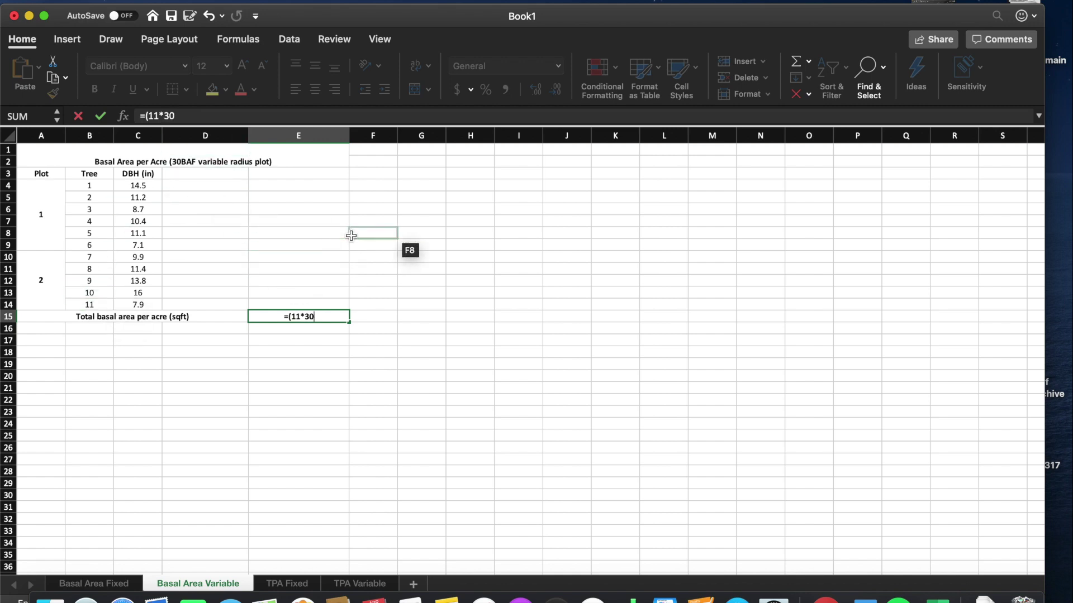
type(")/2")
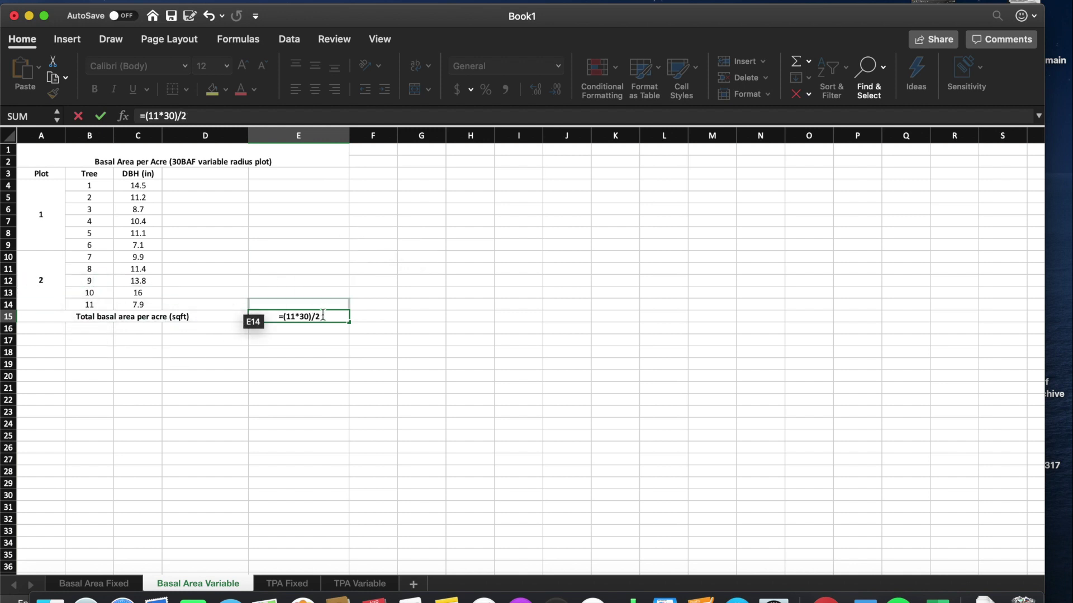
key("Return")
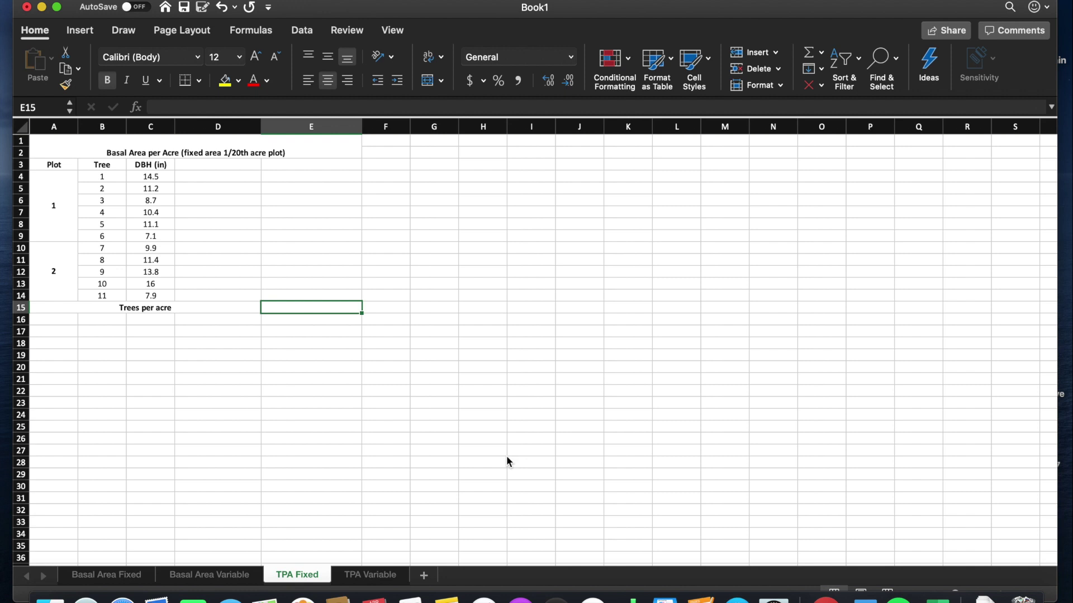
Check tree number 11 and plot 2, then enter =B14*10 in E15 for 110 trees per acre
left_click(116, 297)
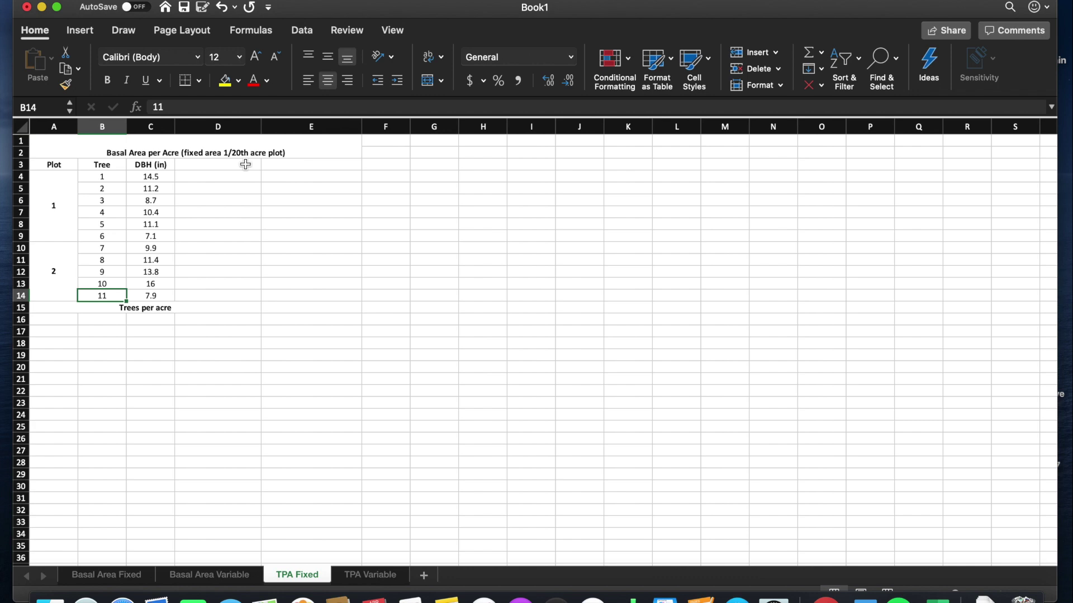
left_click(58, 273)
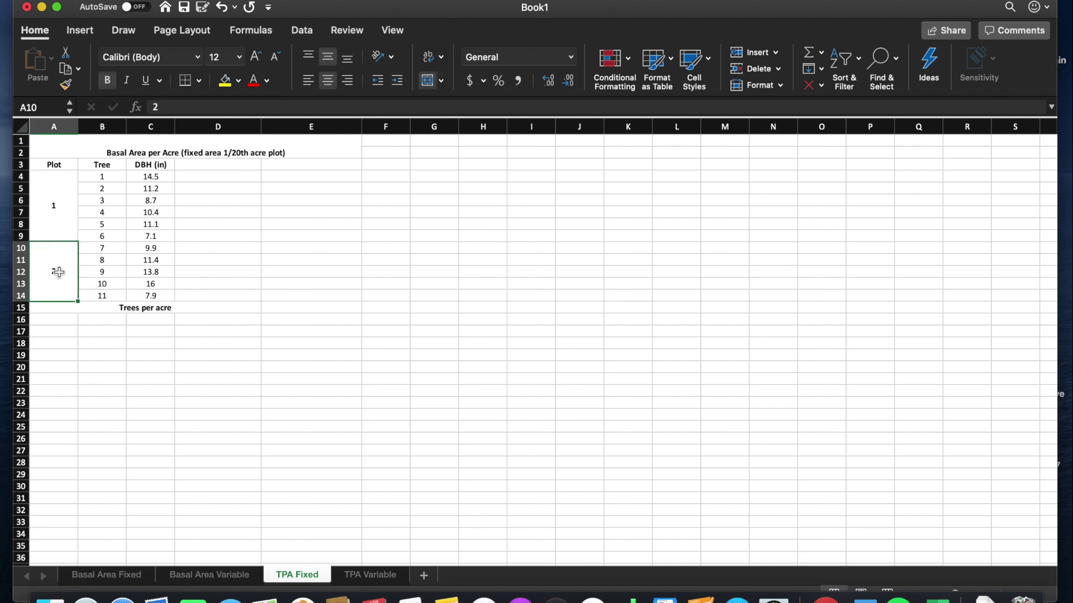
left_click(253, 314)
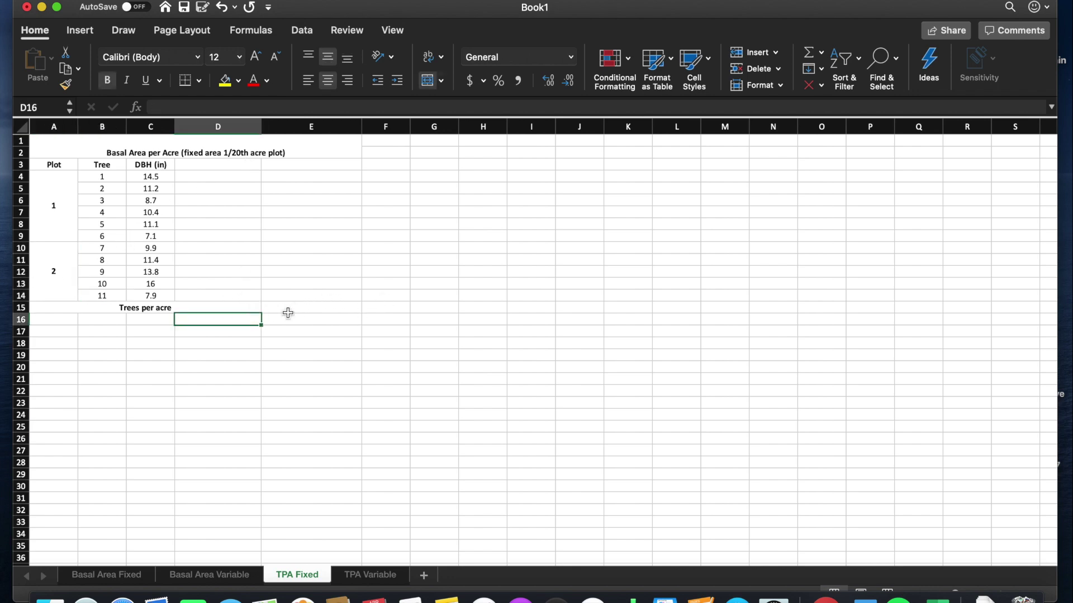
left_click(297, 313)
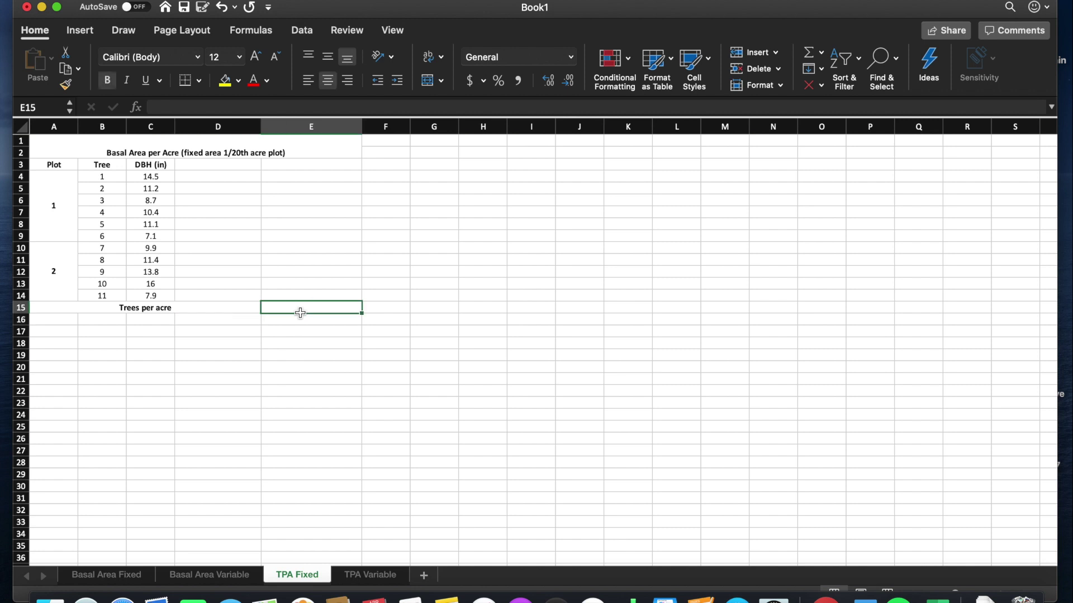
type("=")
left_click(111, 299)
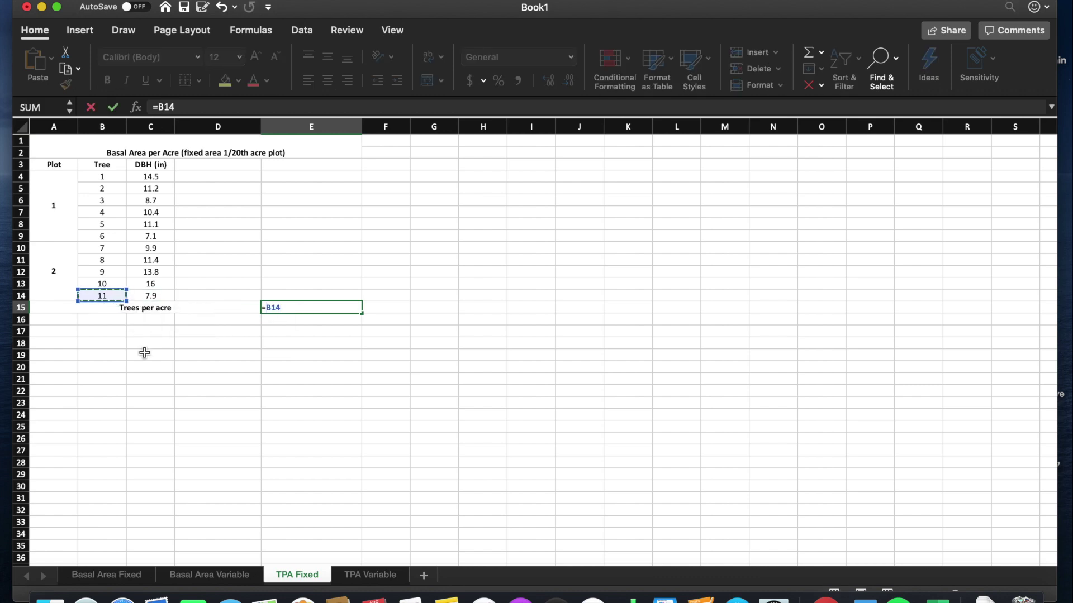
type("*10")
key("Return")
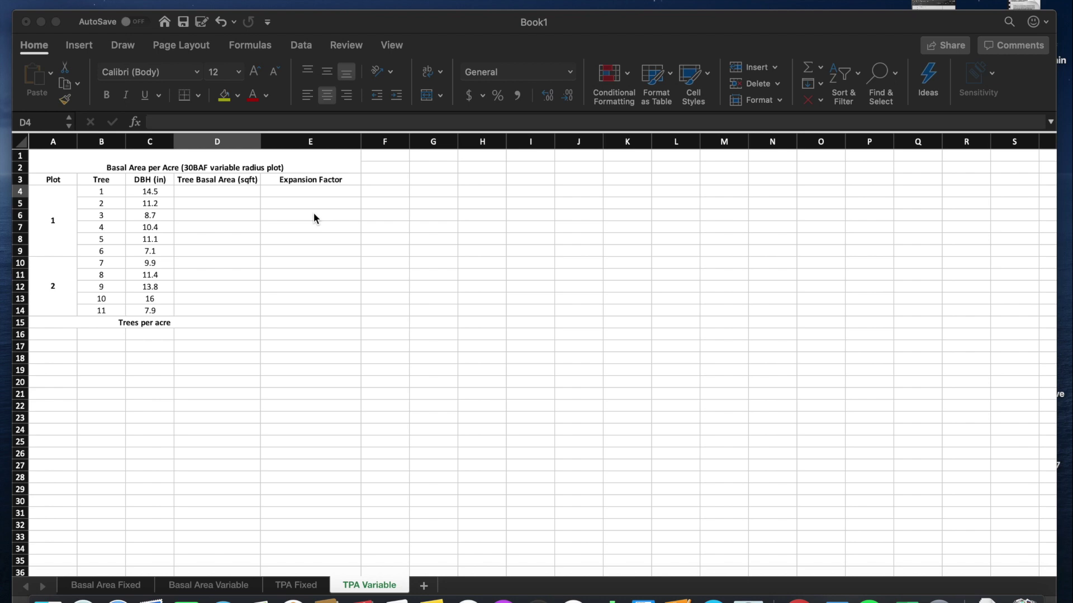
On TPA Variable, enter =(C4^2)*0.005454 in D4 and fill it down to D14
left_click(245, 196)
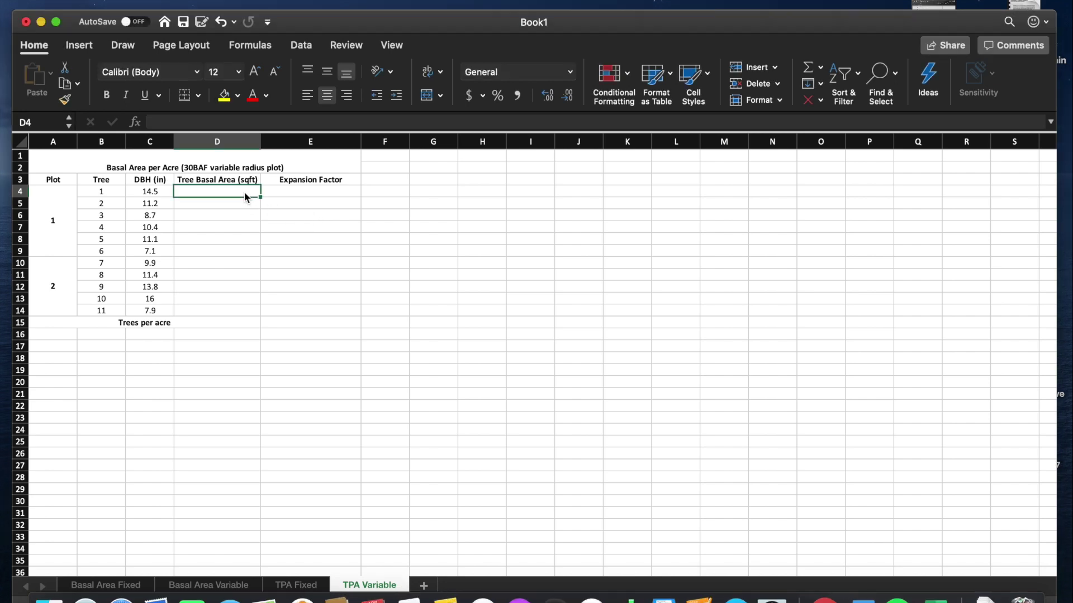
type("=(")
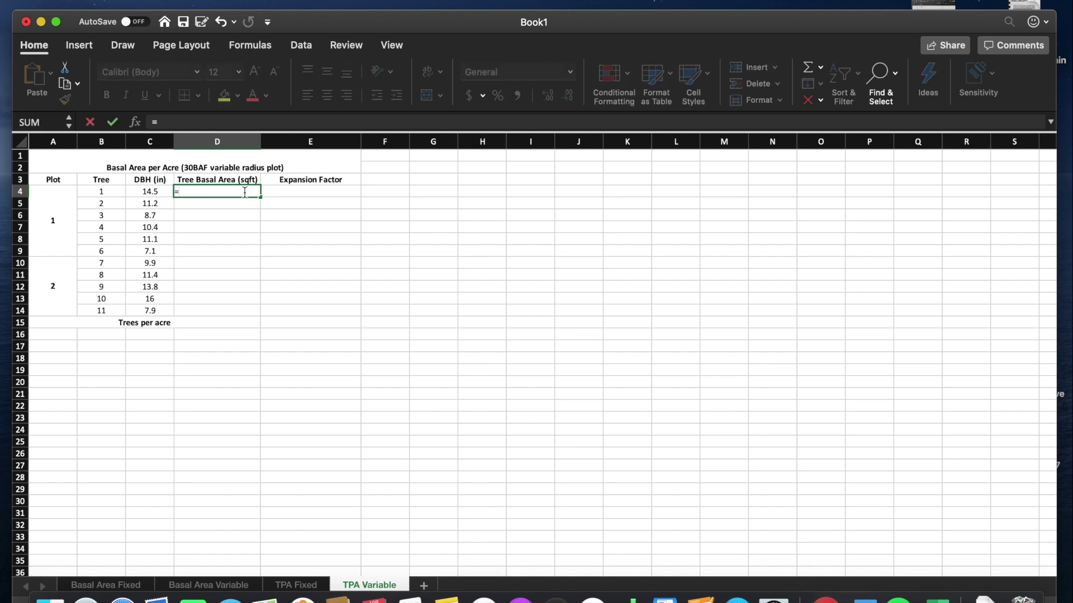
left_click(137, 191)
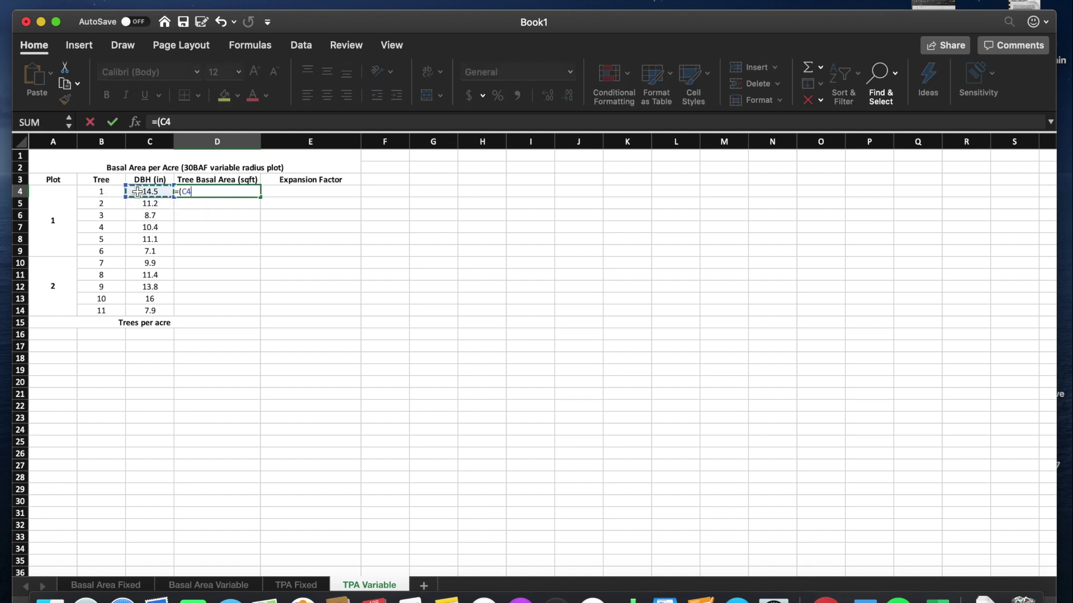
type("^2)*0.00")
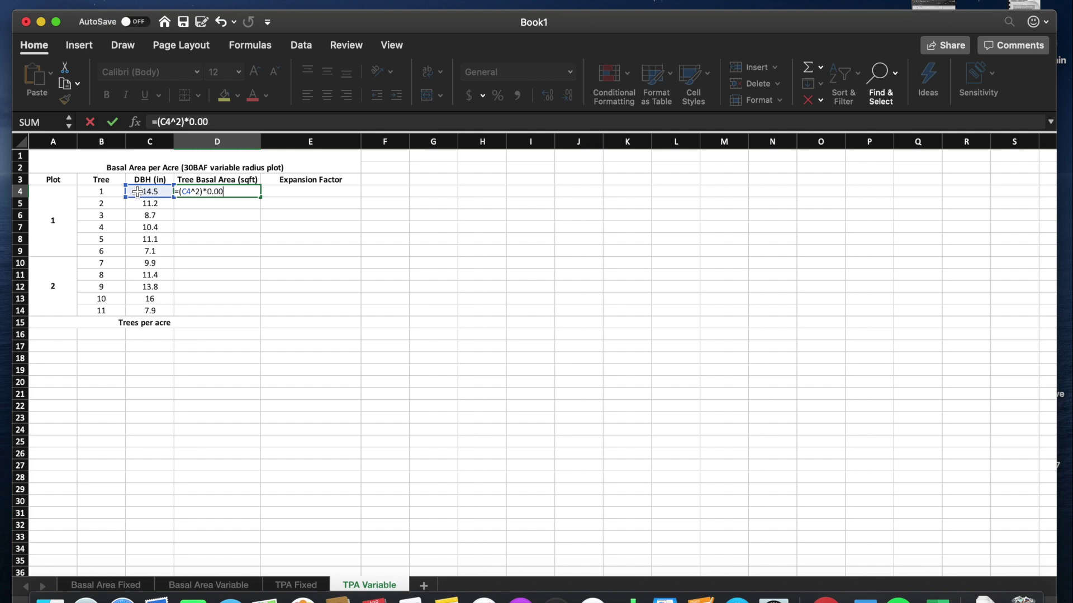
type("5454")
key("Return")
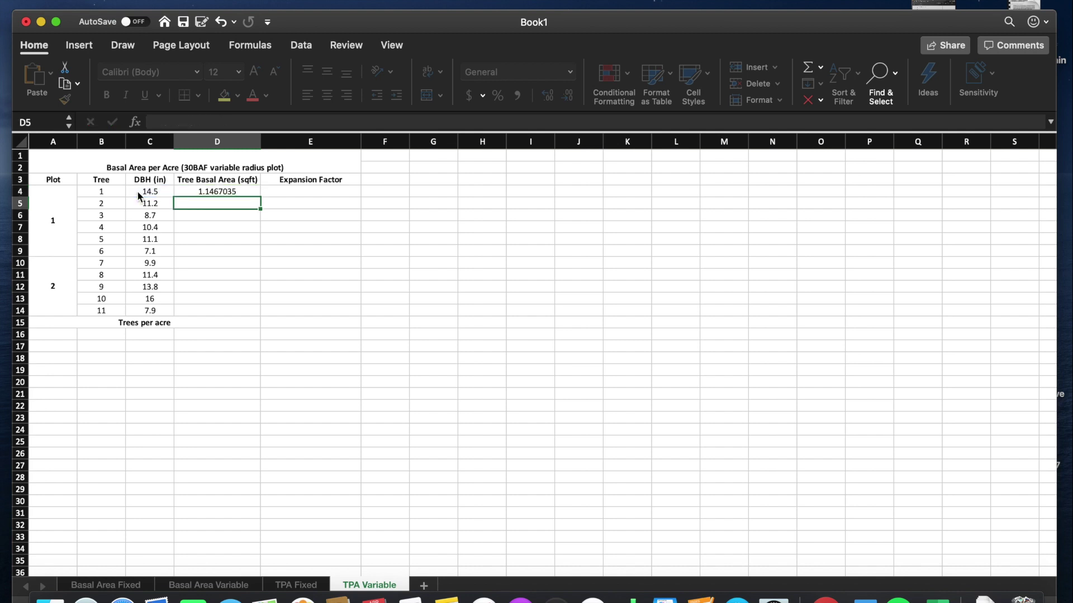
left_click(219, 192)
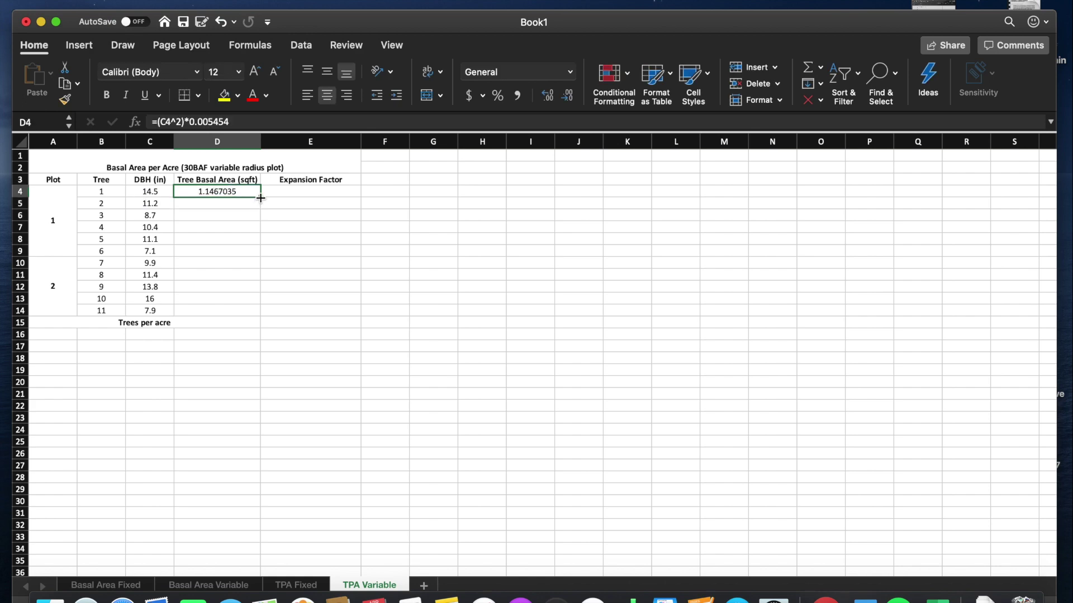
left_click_drag(260, 197, 260, 314)
left_click(312, 195)
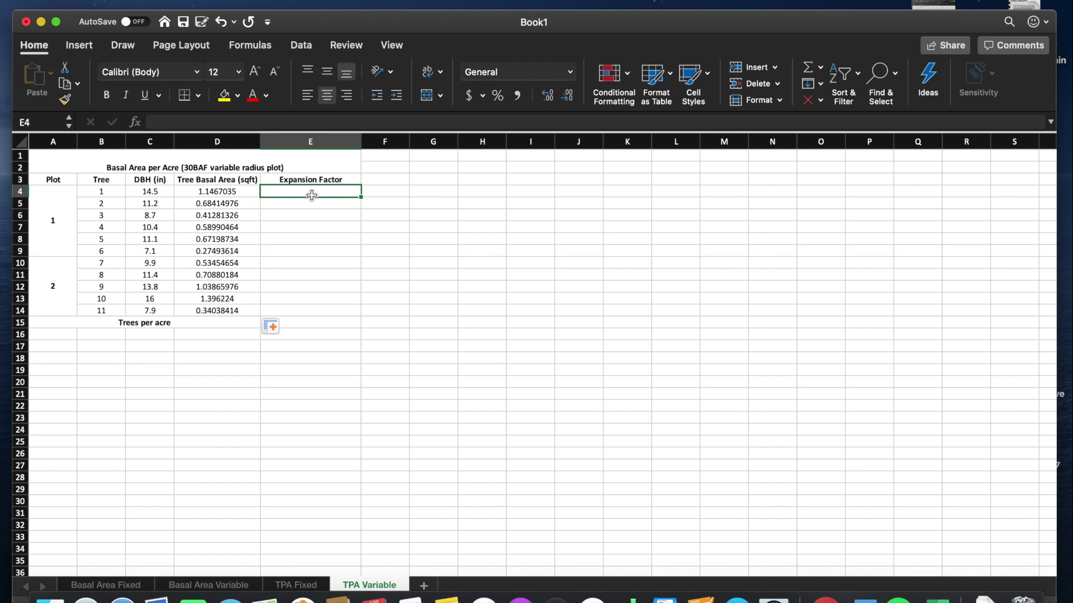
Enter =(30/D4)/2 in E4 and copy it down to E14 for all eleven trees
type("=")
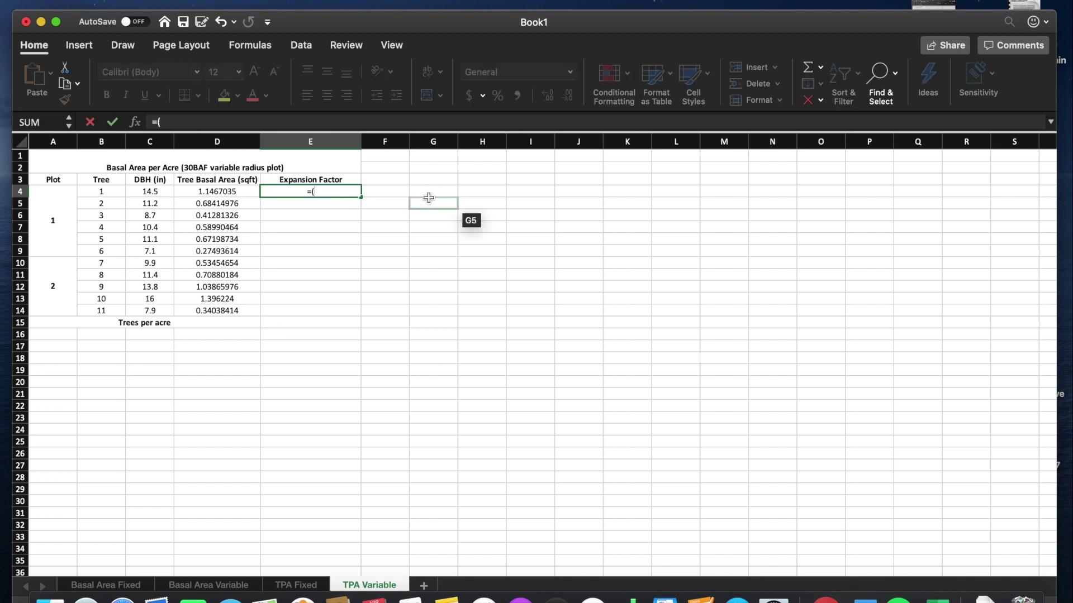
type("(30/")
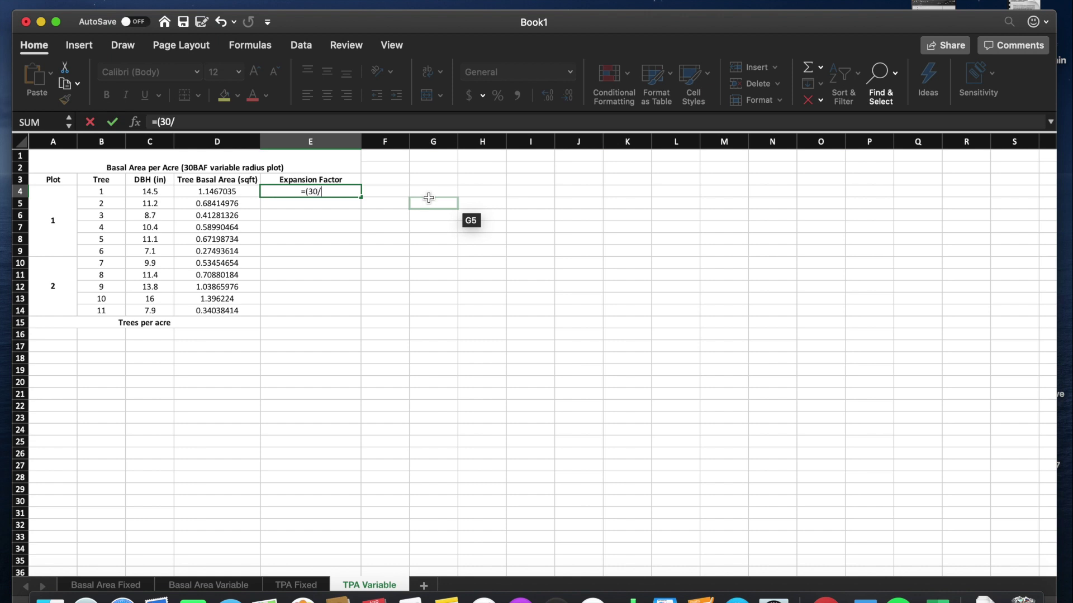
left_click(208, 194)
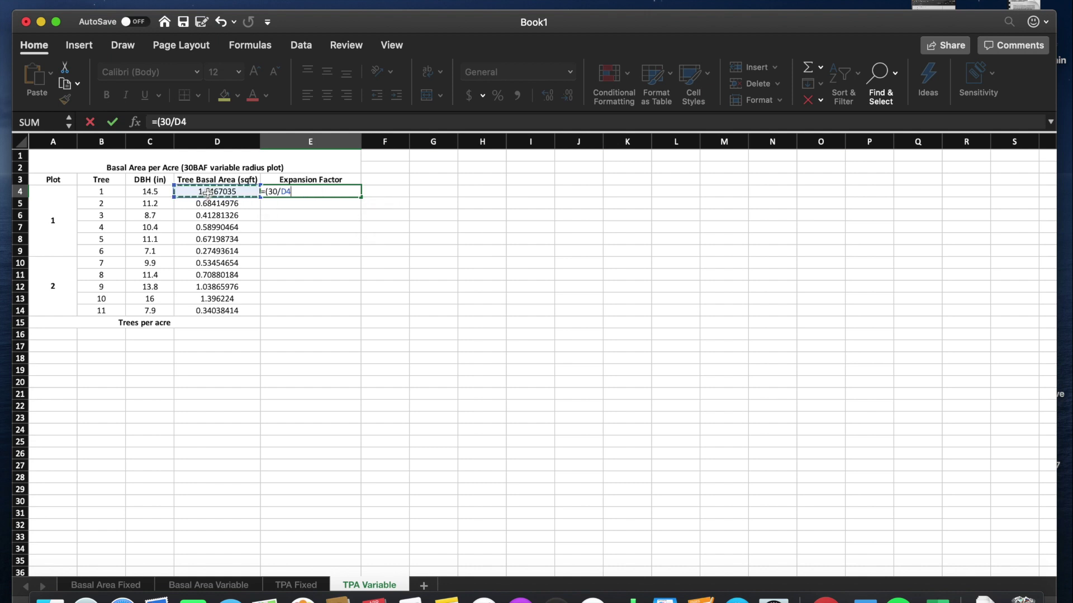
type(")/2")
key("Return")
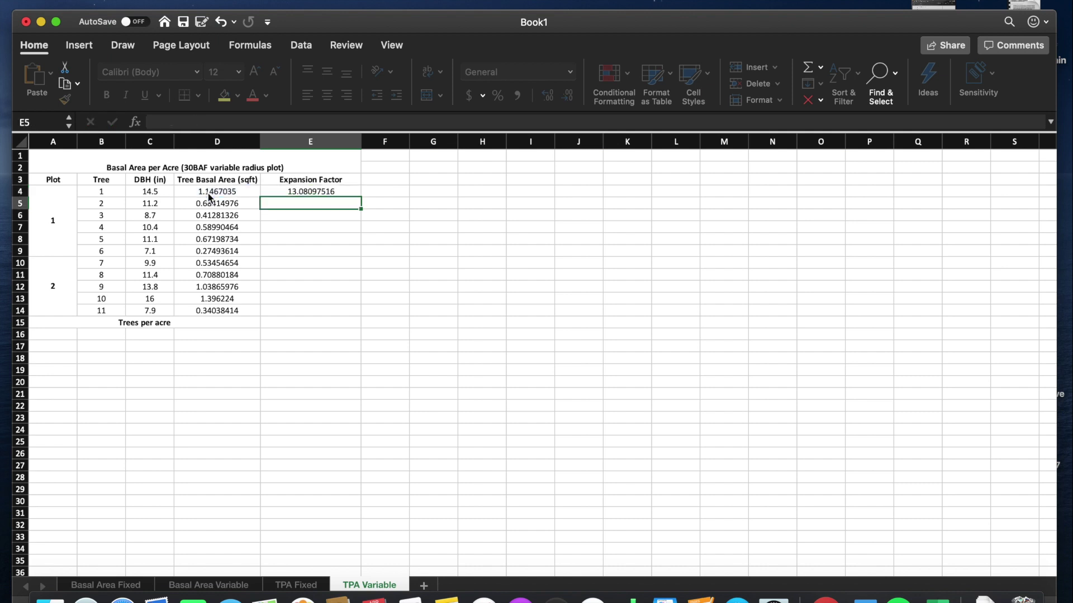
left_click(295, 188)
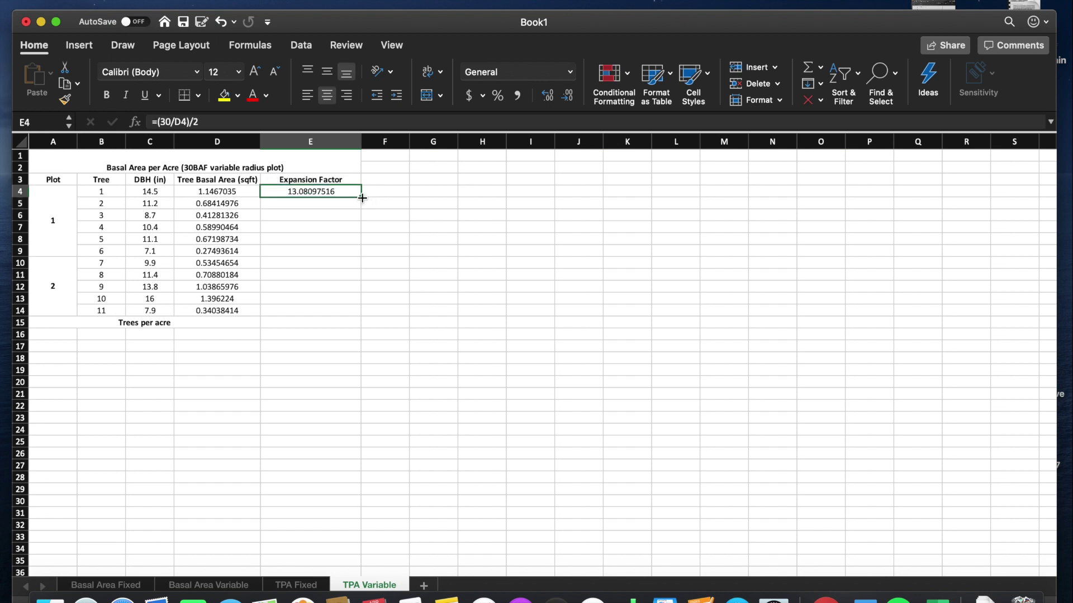
left_click_drag(362, 197, 353, 314)
left_click(333, 326)
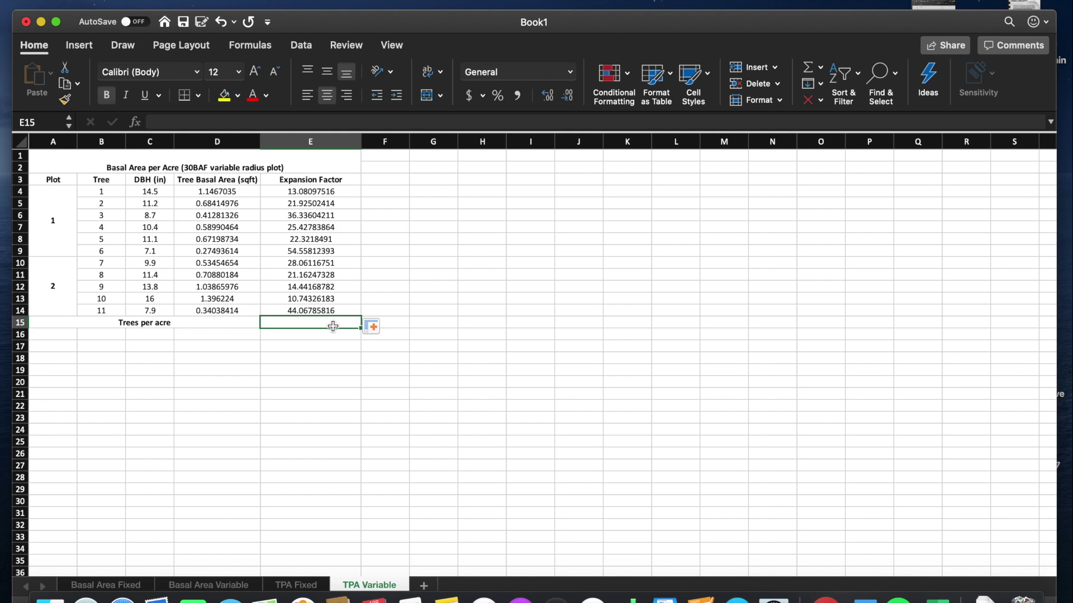
Put =SUM(E4:E14) in E15 so Trees per acre reads 292.1263017
type("=sum")
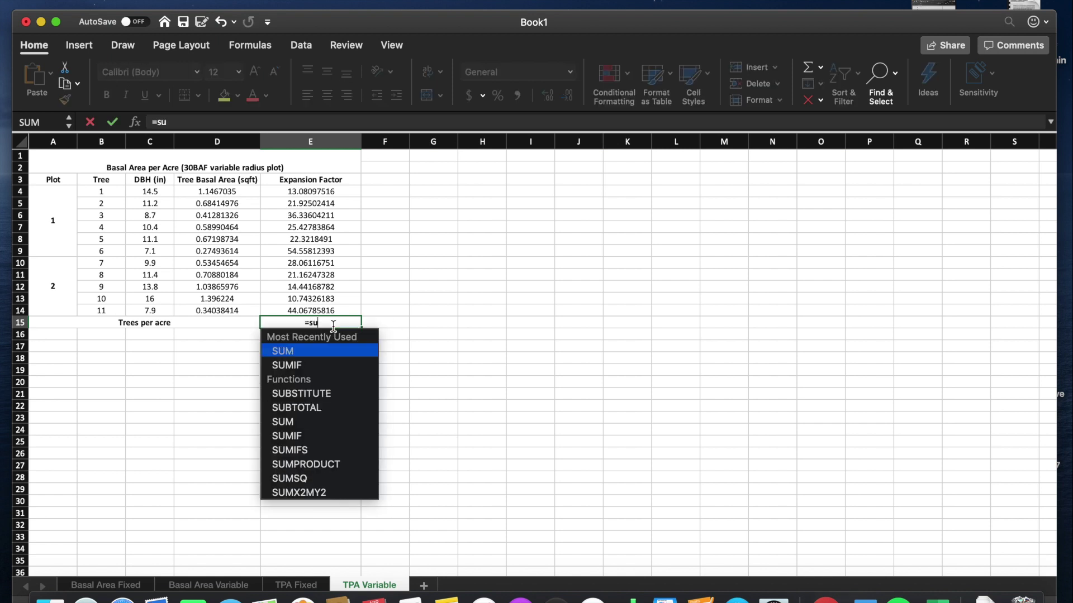
double_click(323, 345)
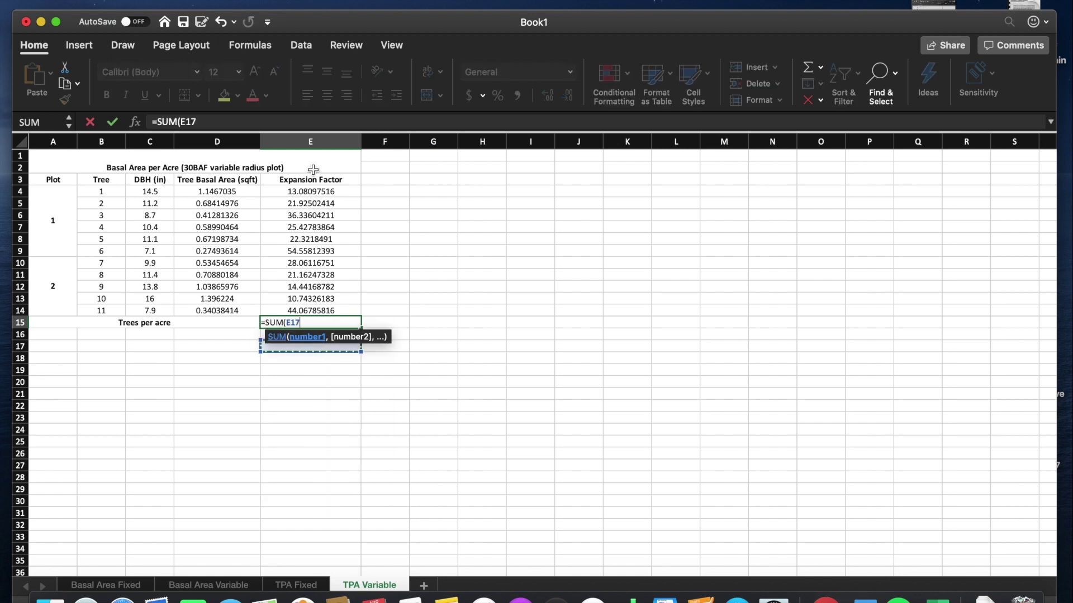
left_click_drag(312, 191, 307, 310)
key("Return")
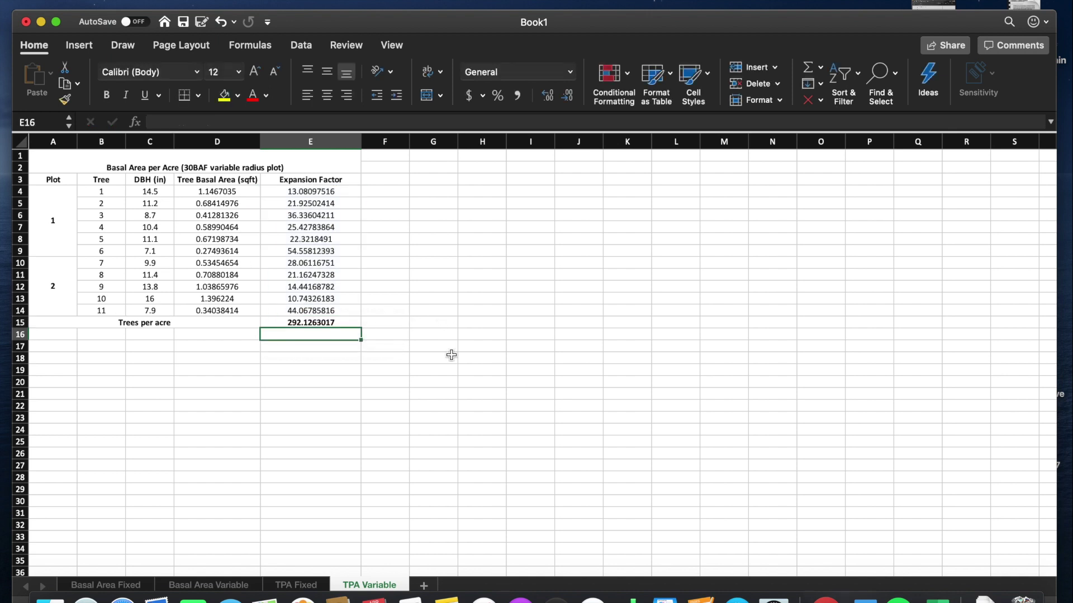